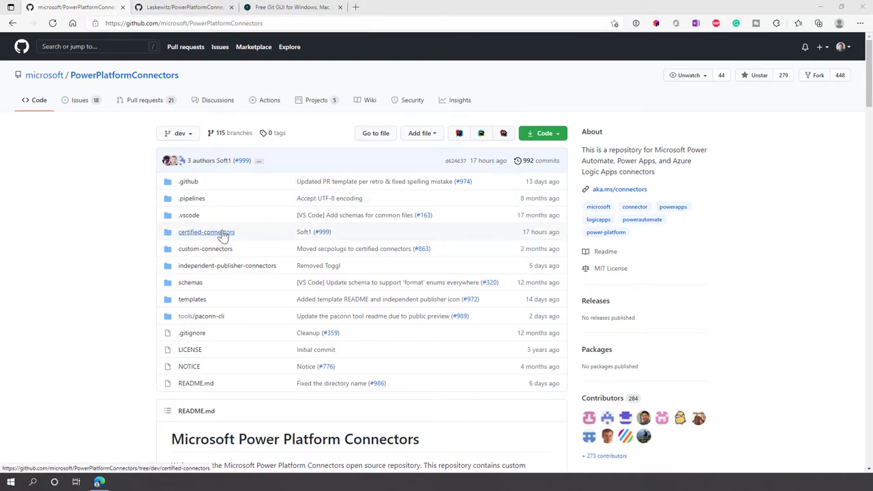
Open the certified-connectors folder of the repository and look through its list of connectors
{"action": "left_click", "coordinate": [221, 232]}
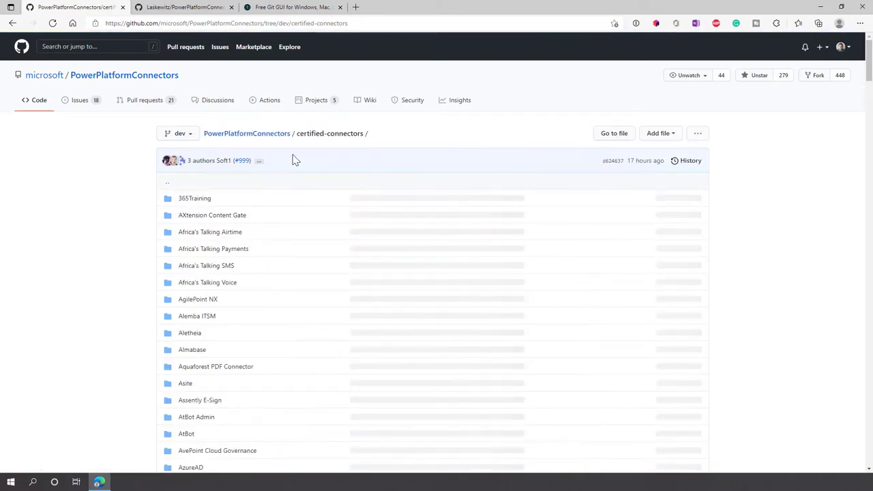
{"action": "scroll", "coordinate": [234, 234], "scroll_direction": "down", "scroll_amount": 2}
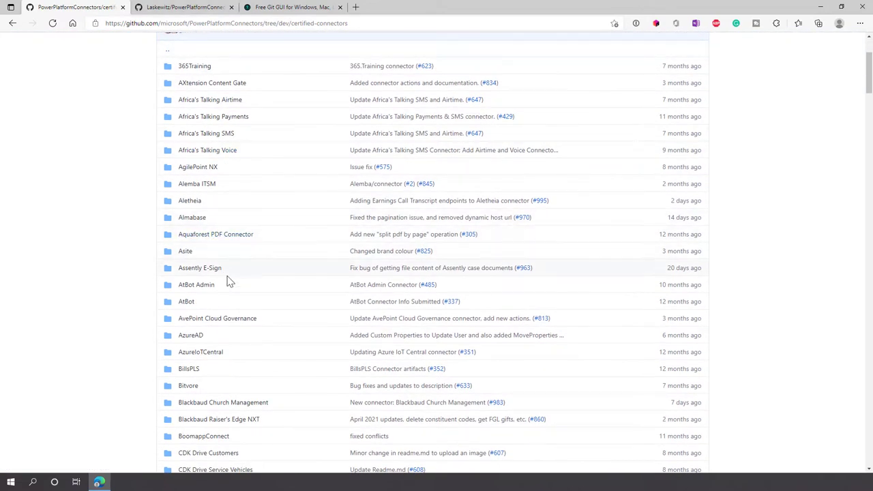
{"action": "scroll", "coordinate": [230, 282], "scroll_direction": "down", "scroll_amount": 6}
{"action": "scroll", "coordinate": [243, 160], "scroll_direction": "down", "scroll_amount": 4}
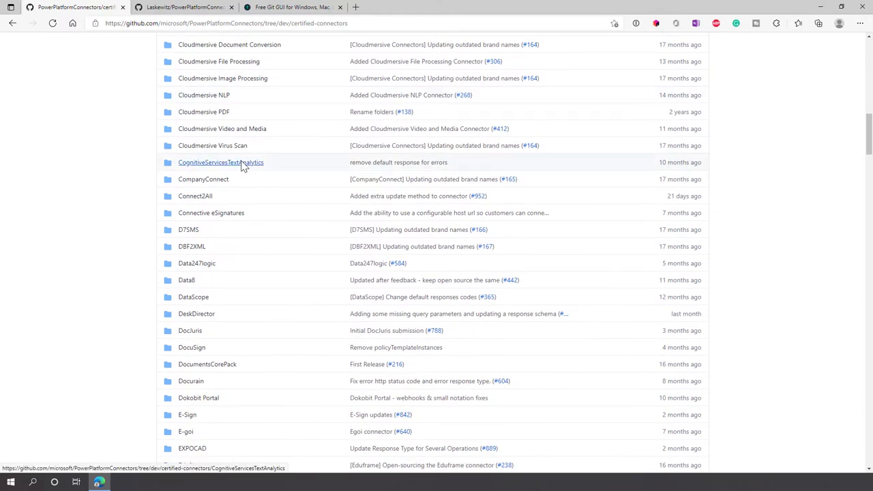
{"action": "scroll", "coordinate": [243, 165], "scroll_direction": "up", "scroll_amount": 4}
{"action": "scroll", "coordinate": [244, 163], "scroll_direction": "up", "scroll_amount": 3}
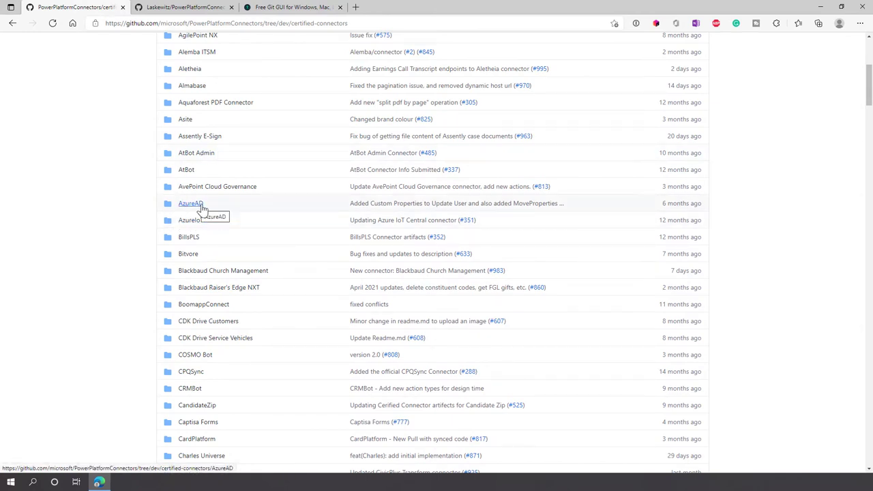
{"action": "scroll", "coordinate": [709, 242], "scroll_direction": "up", "scroll_amount": 1}
{"action": "scroll", "coordinate": [709, 242], "scroll_direction": "up", "scroll_amount": 4}
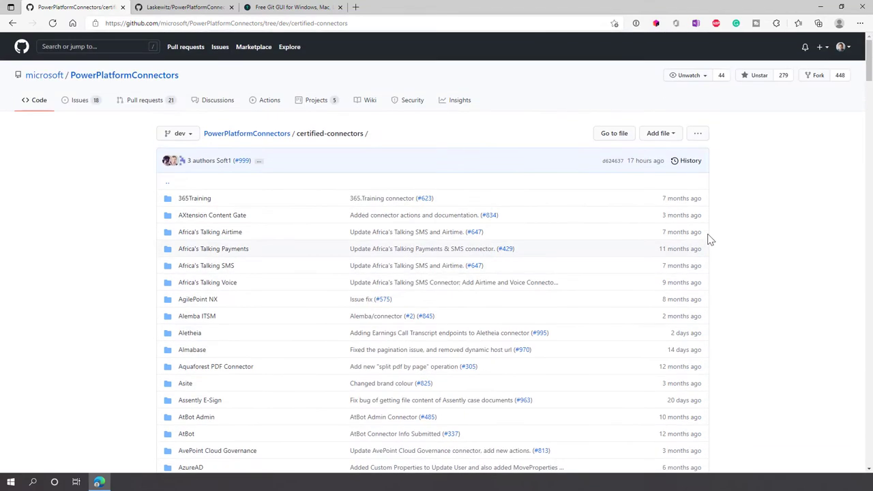
Return to the PowerPlatformConnectors root and look through the connectors in the custom-connectors folder
{"action": "left_click", "coordinate": [250, 135]}
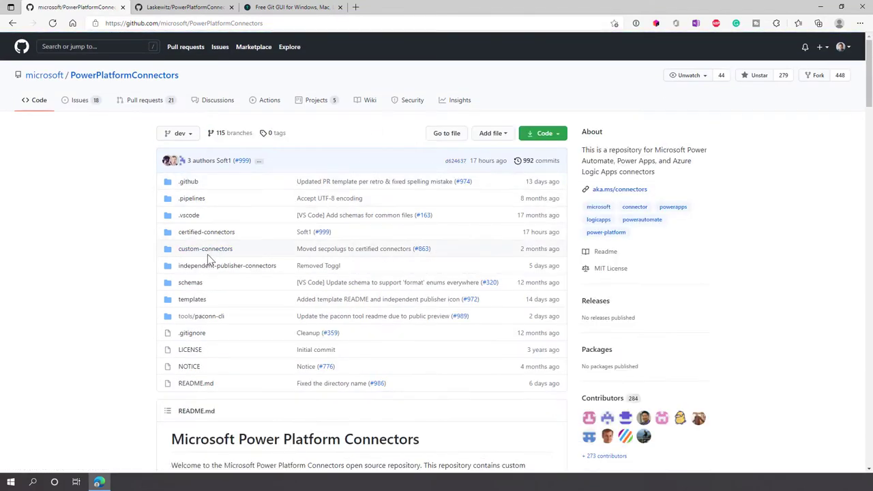
{"action": "left_click", "coordinate": [215, 250]}
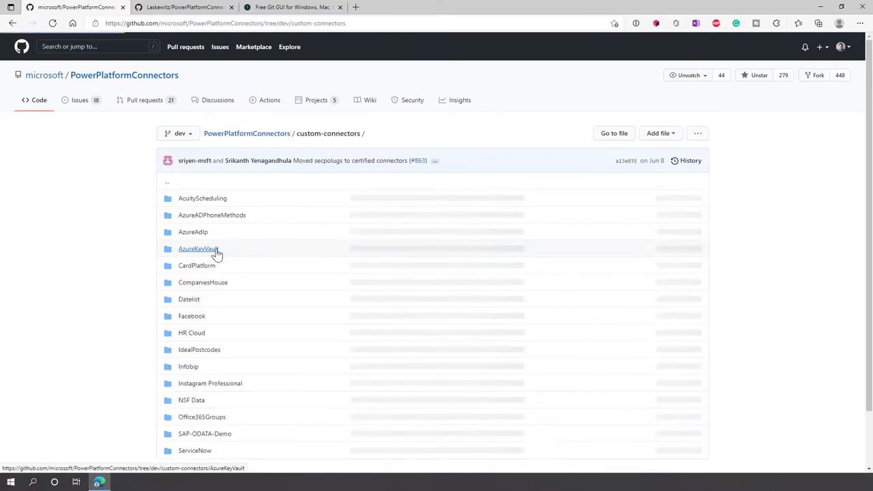
{"action": "scroll", "coordinate": [245, 188], "scroll_direction": "down", "scroll_amount": 1}
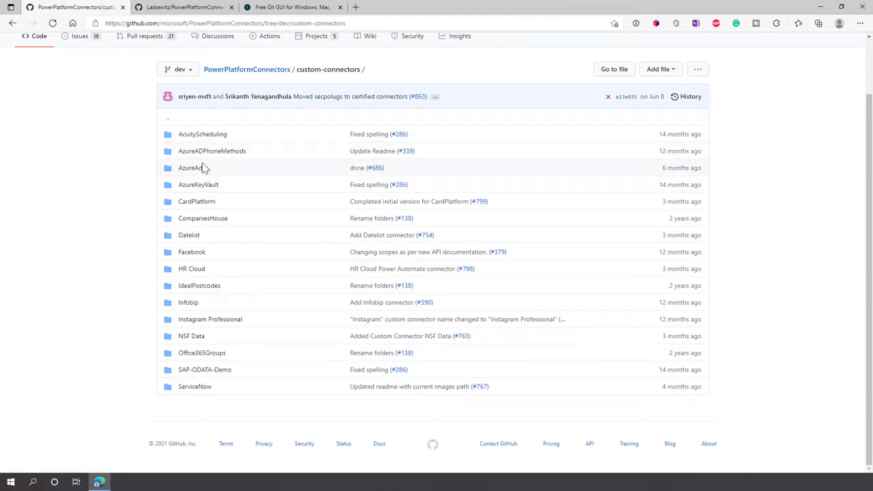
Return to the repository root, open the independent-publisher-connectors folder and read its readme on submission best practices, contributing and the manifesto
{"action": "left_click", "coordinate": [256, 73]}
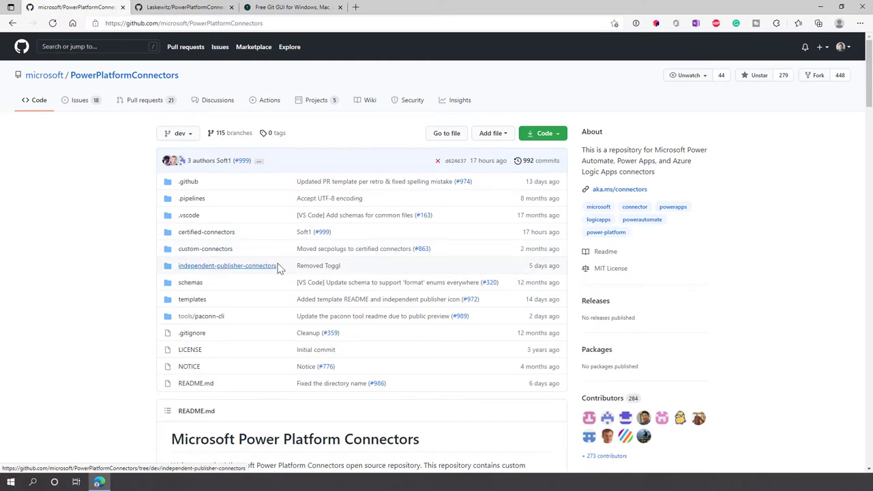
{"action": "left_click", "coordinate": [229, 269]}
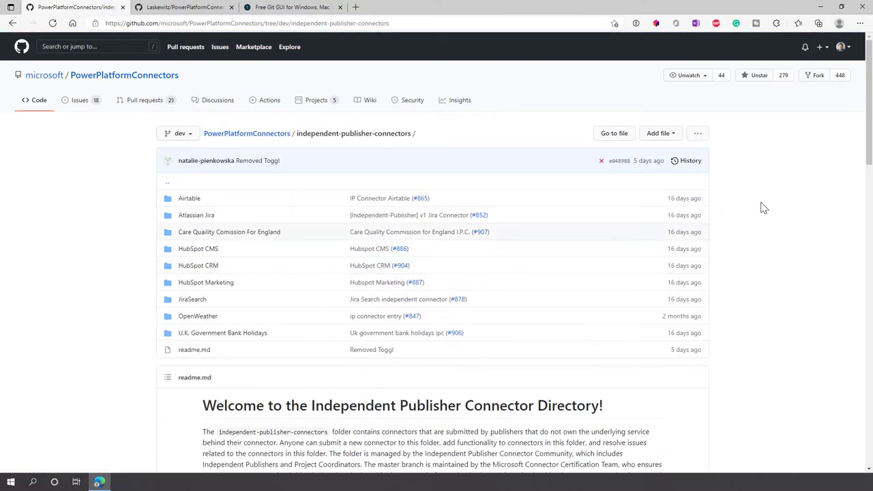
{"action": "scroll", "coordinate": [764, 208], "scroll_direction": "down", "scroll_amount": 4}
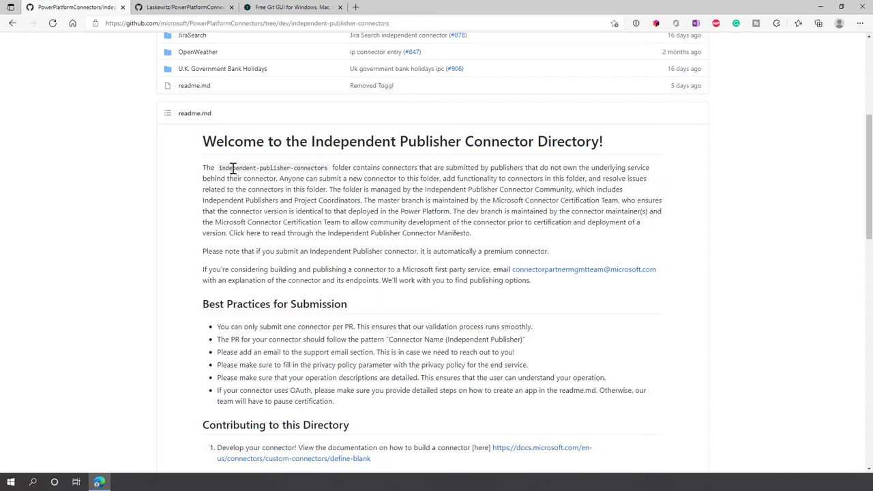
{"action": "scroll", "coordinate": [266, 301], "scroll_direction": "down", "scroll_amount": 1}
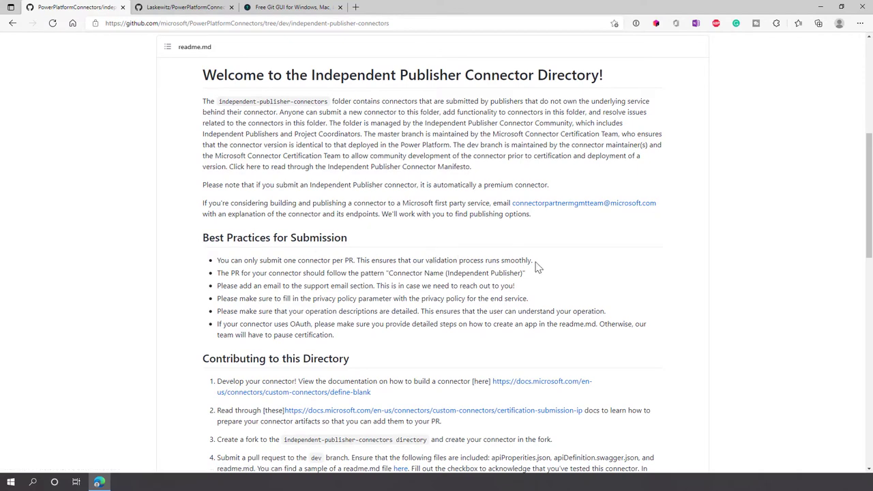
{"action": "scroll", "coordinate": [457, 282], "scroll_direction": "down", "scroll_amount": 2}
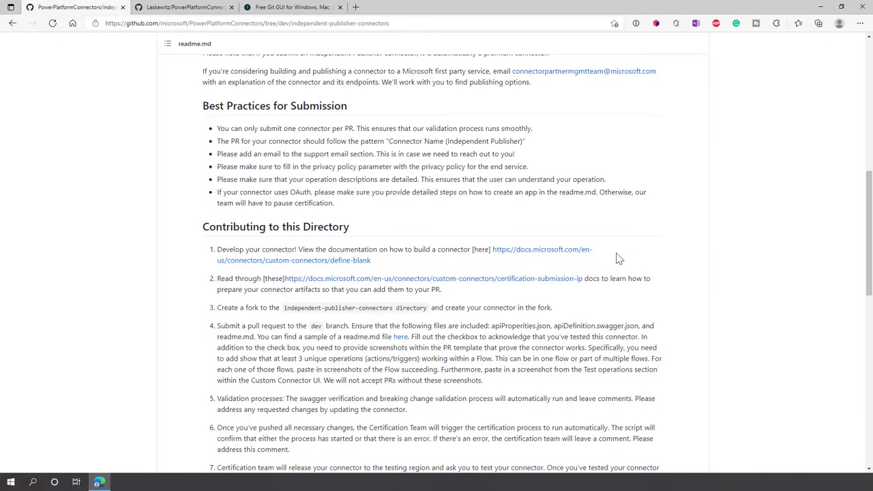
{"action": "scroll", "coordinate": [634, 266], "scroll_direction": "down", "scroll_amount": 1}
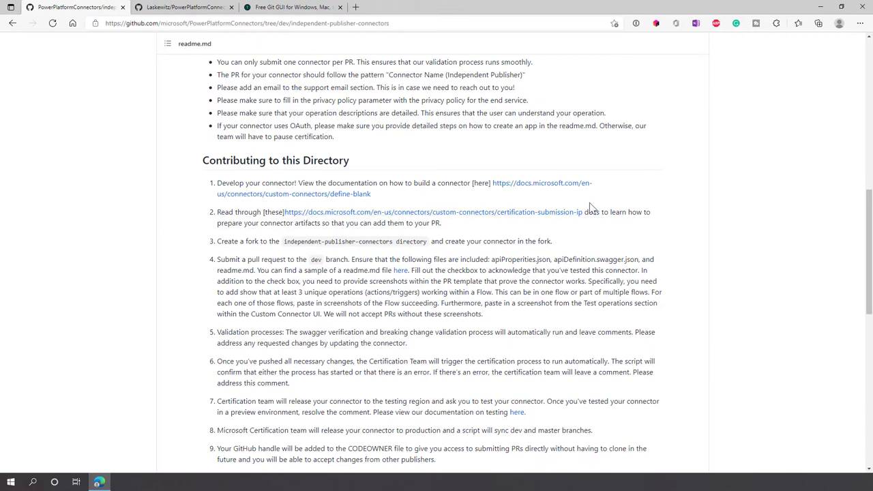
{"action": "scroll", "coordinate": [664, 206], "scroll_direction": "down", "scroll_amount": 1}
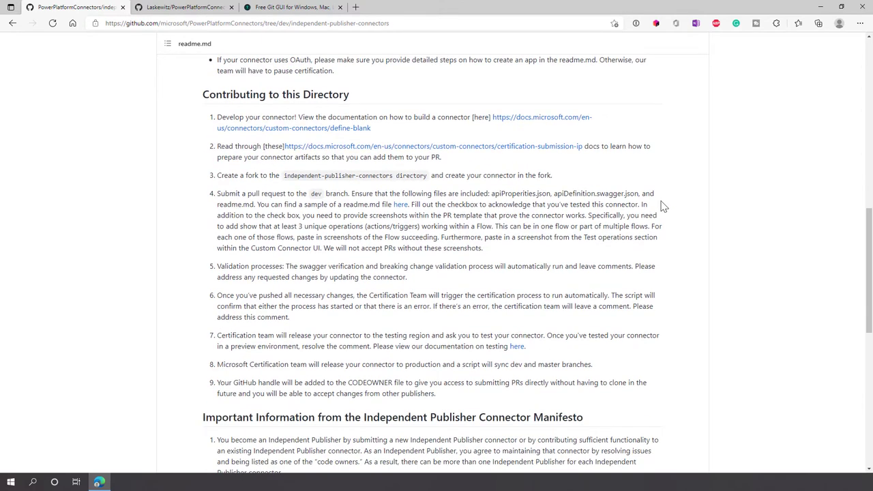
{"action": "scroll", "coordinate": [663, 206], "scroll_direction": "down", "scroll_amount": 1}
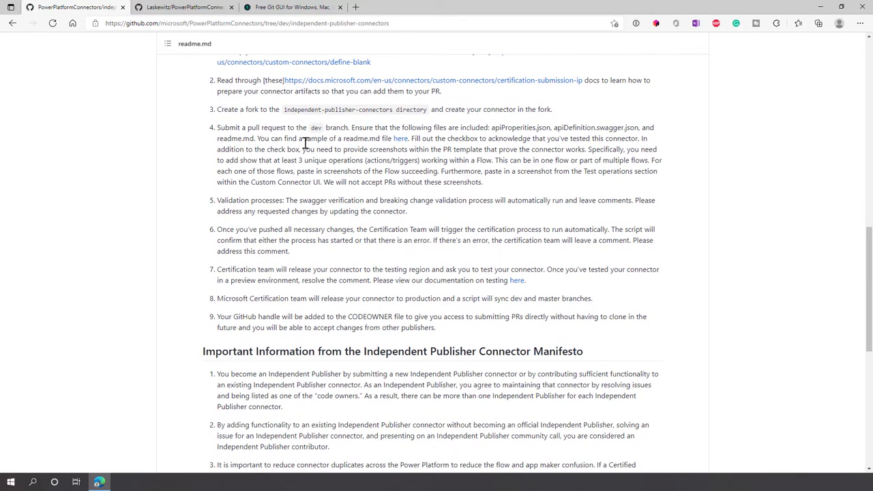
{"action": "scroll", "coordinate": [305, 143], "scroll_direction": "down", "scroll_amount": 2}
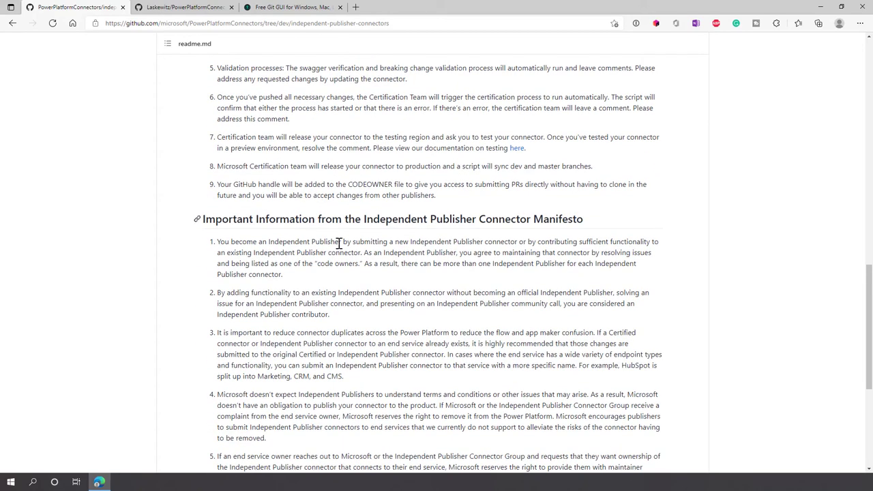
{"action": "scroll", "coordinate": [382, 282], "scroll_direction": "up", "scroll_amount": 11}
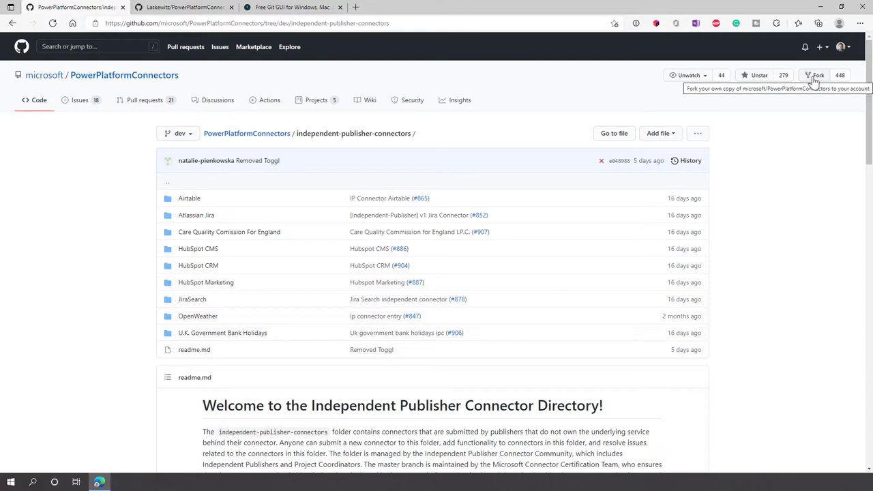
Switch to the forked PowerPlatformConnectors repository and fetch and merge the upstream changes from microsoft:dev into its dev branch
{"action": "left_click", "coordinate": [176, 8]}
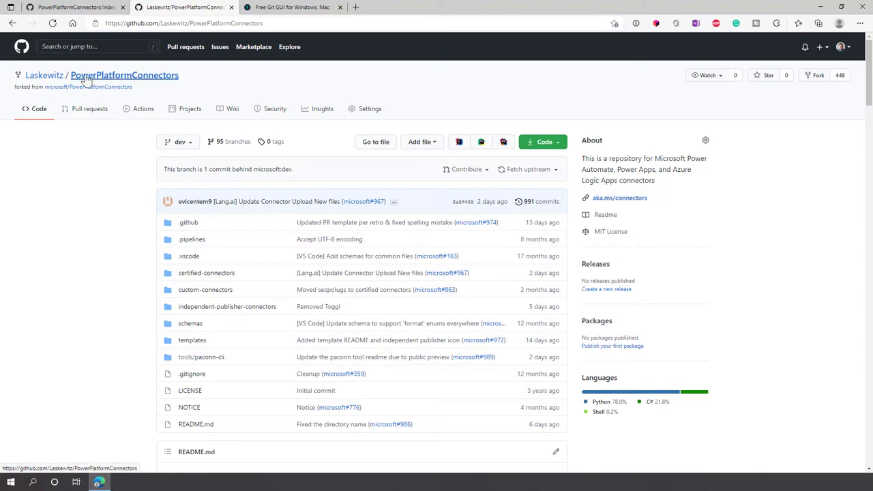
{"action": "mouse_move", "coordinate": [68, 88]}
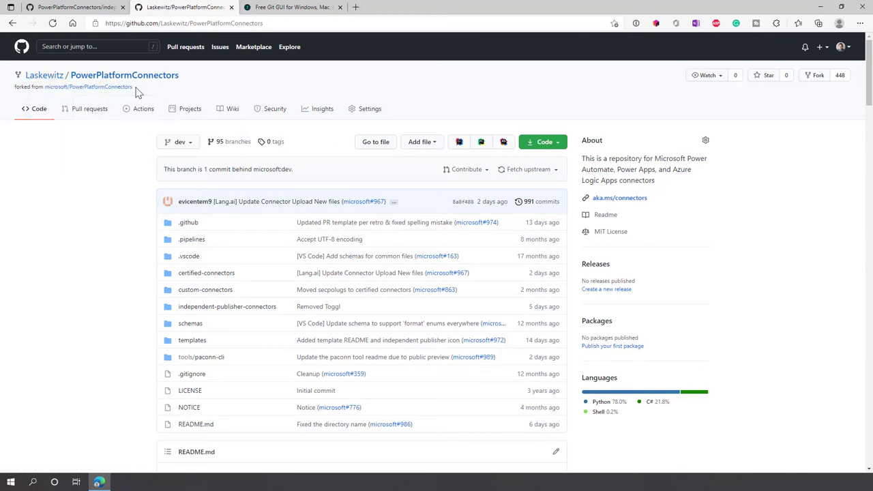
{"action": "left_click", "coordinate": [538, 171]}
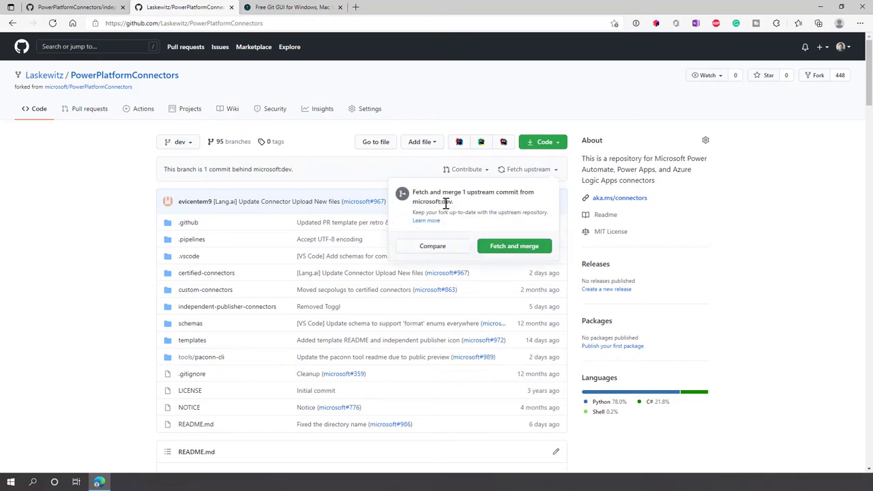
{"action": "left_click", "coordinate": [530, 254]}
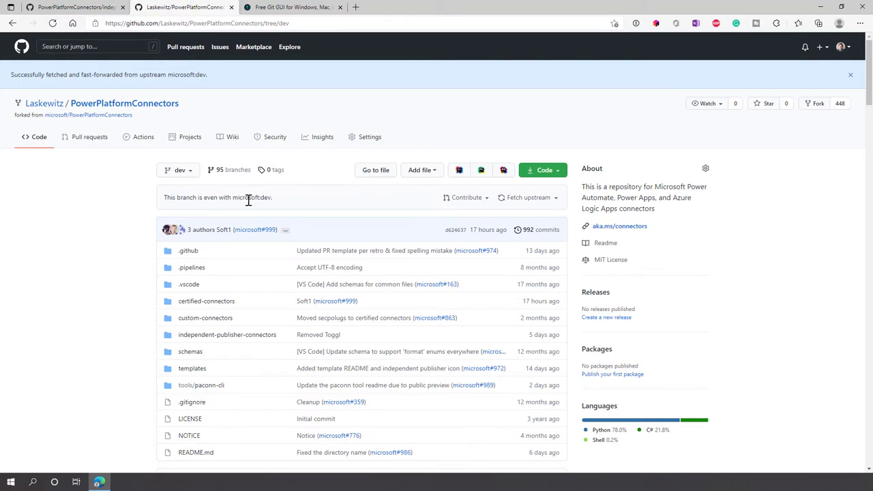
{"action": "left_click", "coordinate": [850, 75]}
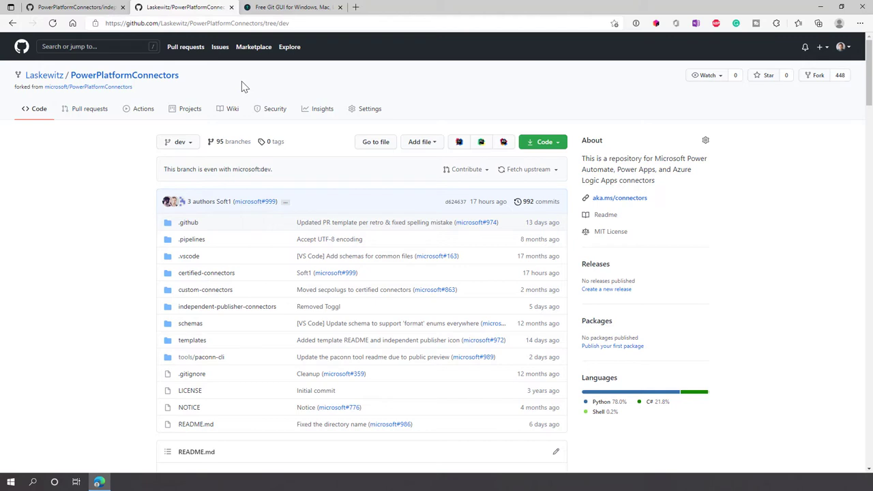
Review the clone options of the forked repository, close them and view the already open Git GUI web page
{"action": "left_click", "coordinate": [556, 143]}
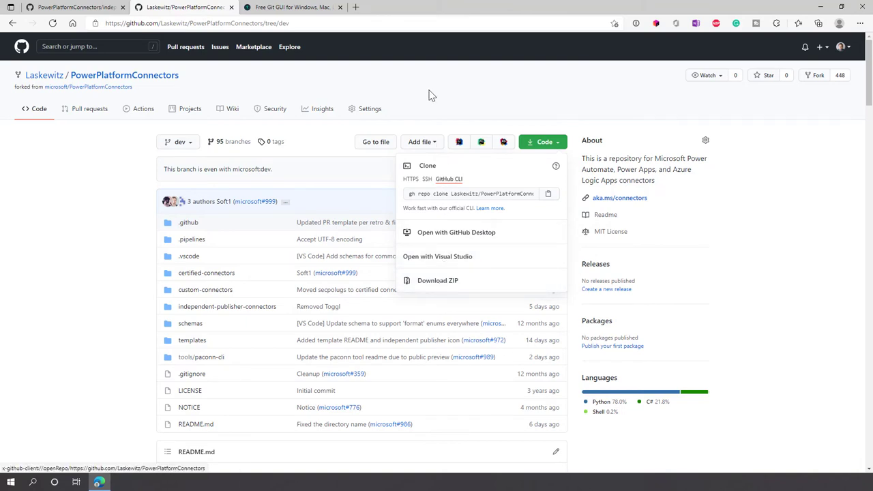
{"action": "left_click", "coordinate": [475, 105]}
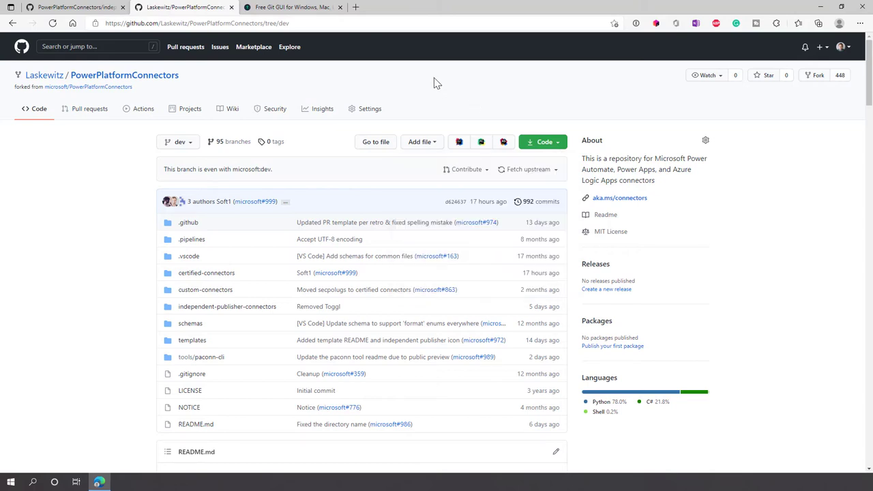
{"action": "left_click", "coordinate": [302, 7]}
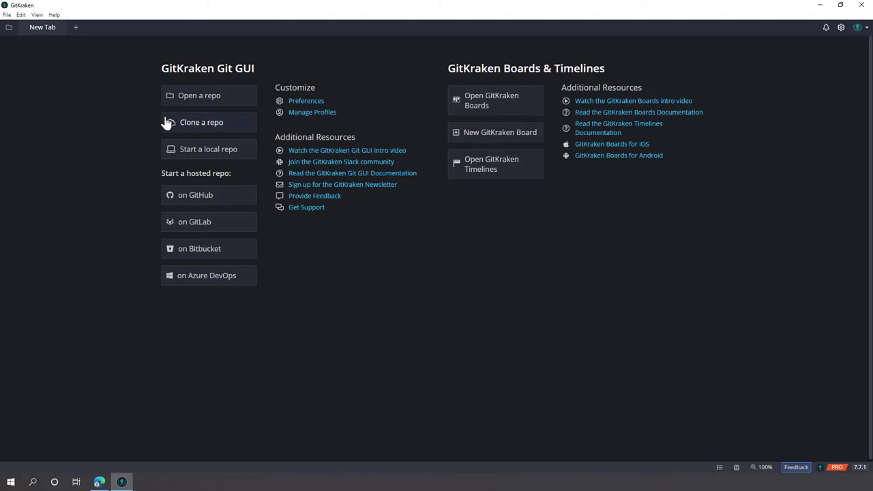
Start cloning a repo from GitHub.com and choose the forked PowerPlatformConnectors as the repository to clone
{"action": "left_click", "coordinate": [207, 126]}
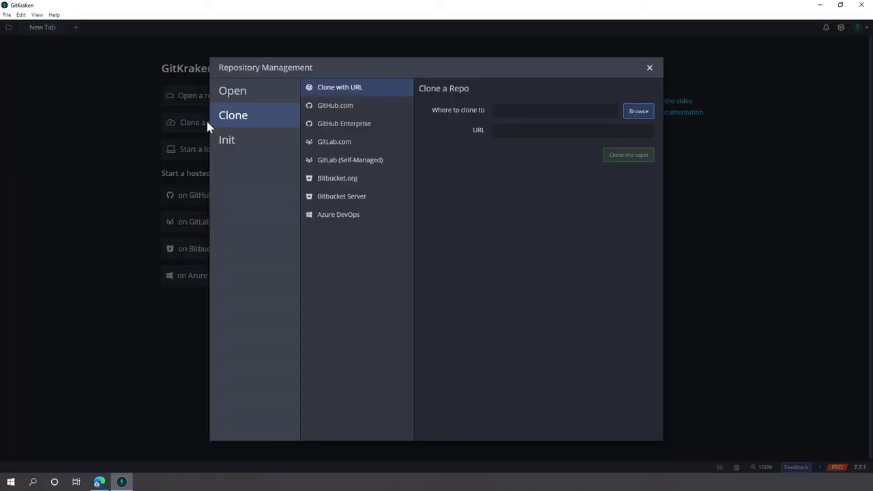
{"action": "left_click", "coordinate": [339, 111]}
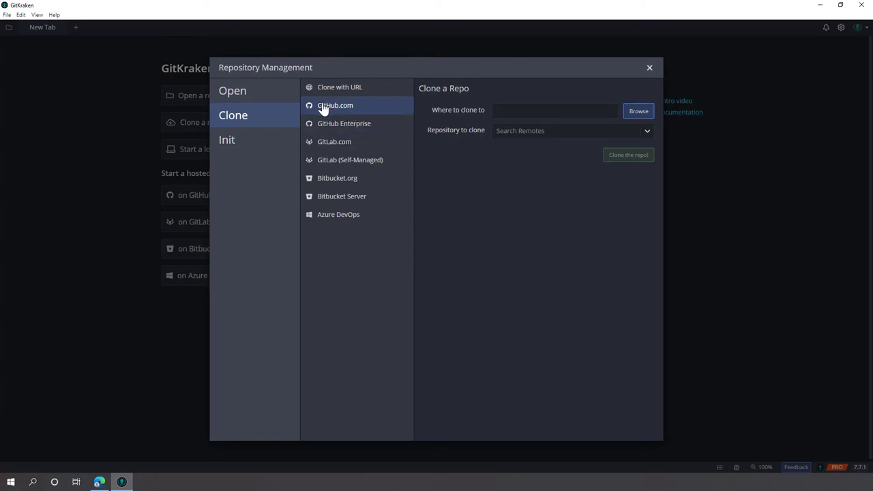
{"action": "left_click", "coordinate": [530, 130]}
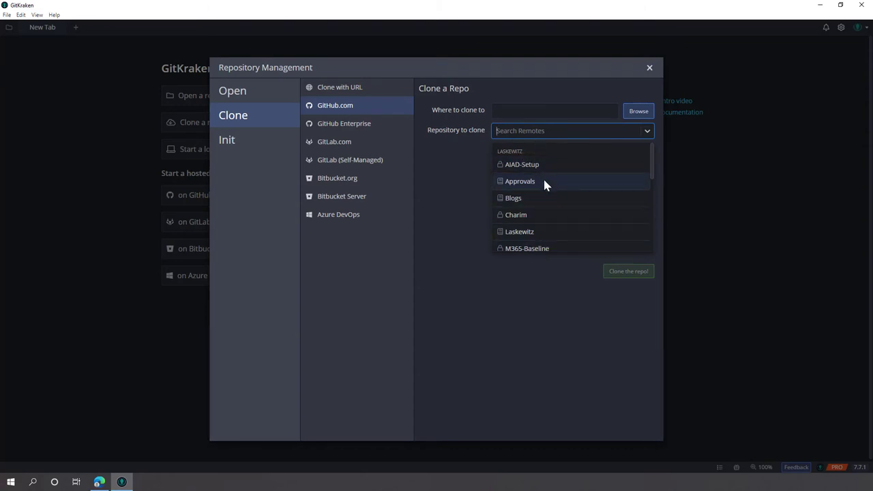
{"action": "scroll", "coordinate": [548, 199], "scroll_direction": "down", "scroll_amount": 3}
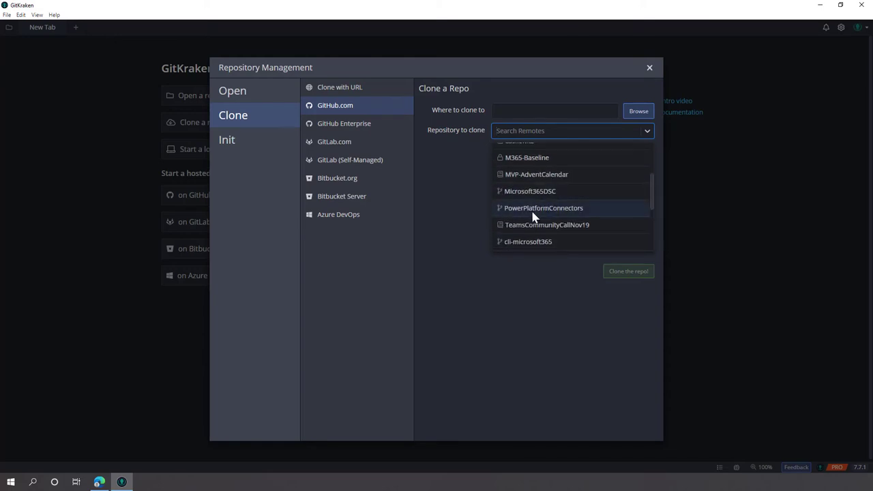
{"action": "left_click", "coordinate": [534, 209]}
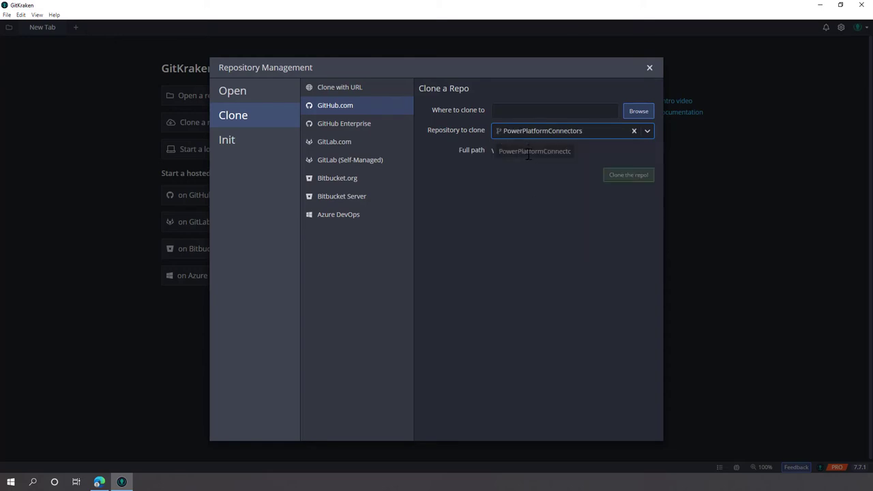
Set the clone destination to E:\Code and clone the repository
{"action": "left_click", "coordinate": [522, 111]}
{"action": "type", "text": "E:\\"}
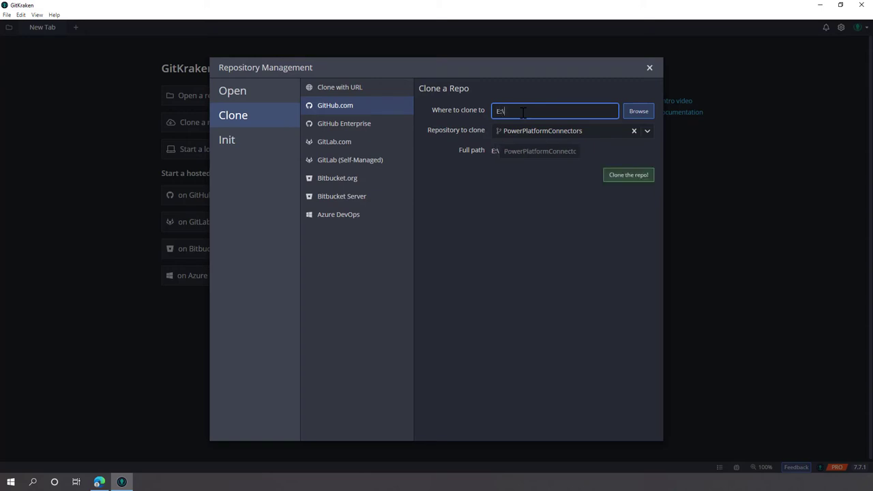
{"action": "type", "text": "Code"}
{"action": "left_click", "coordinate": [477, 179]}
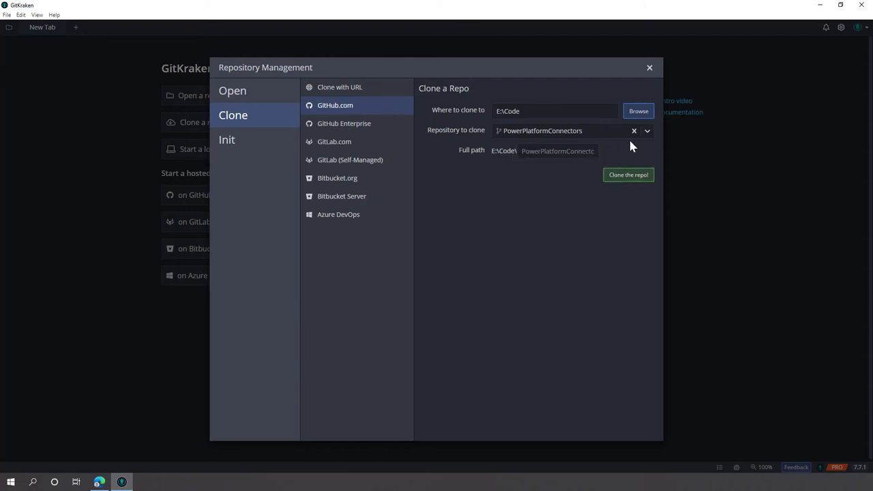
{"action": "left_click", "coordinate": [627, 175]}
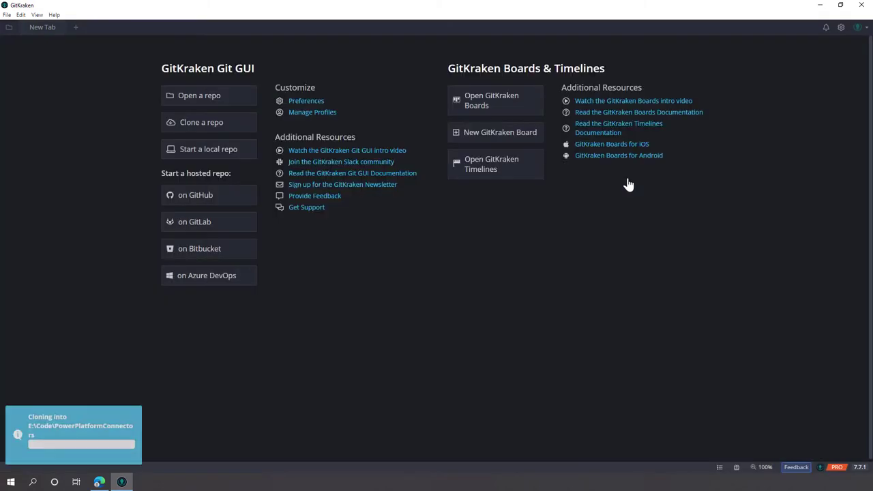
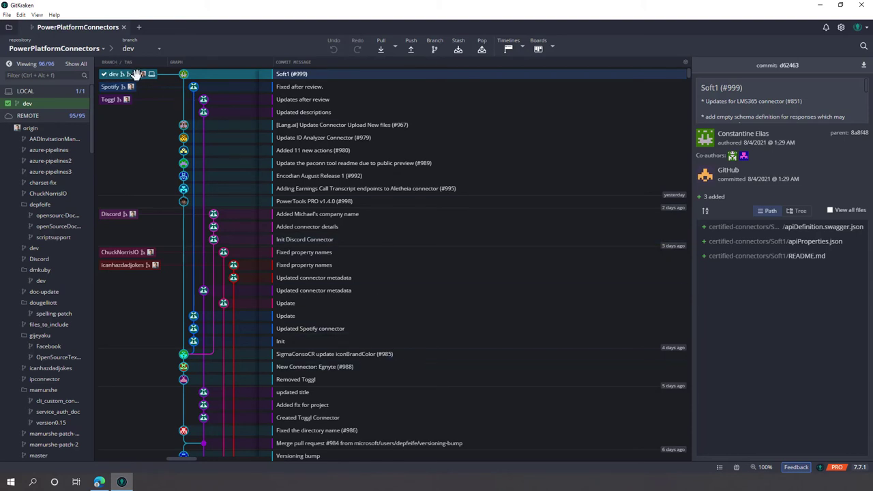
View the forked PowerPlatformConnectors repository's dev branch on GitHub in the browser and return to GitKraken
{"action": "left_click", "coordinate": [99, 481]}
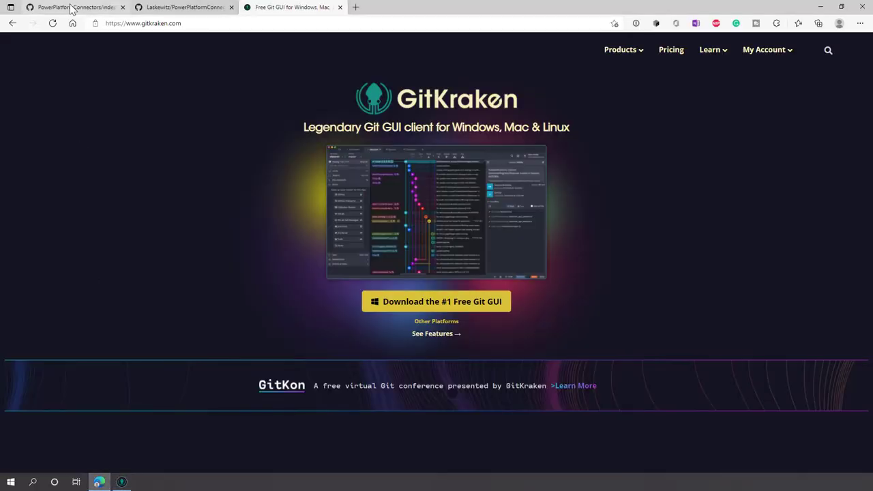
{"action": "left_click", "coordinate": [178, 6]}
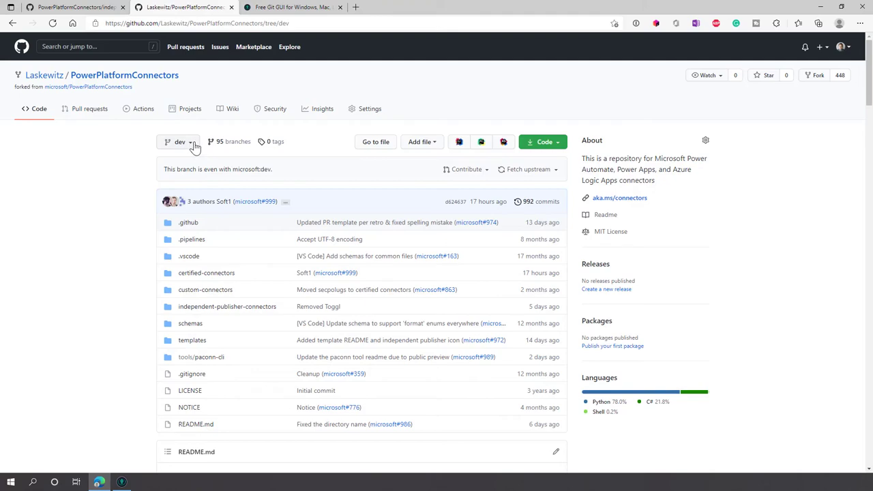
{"action": "left_click", "coordinate": [121, 481]}
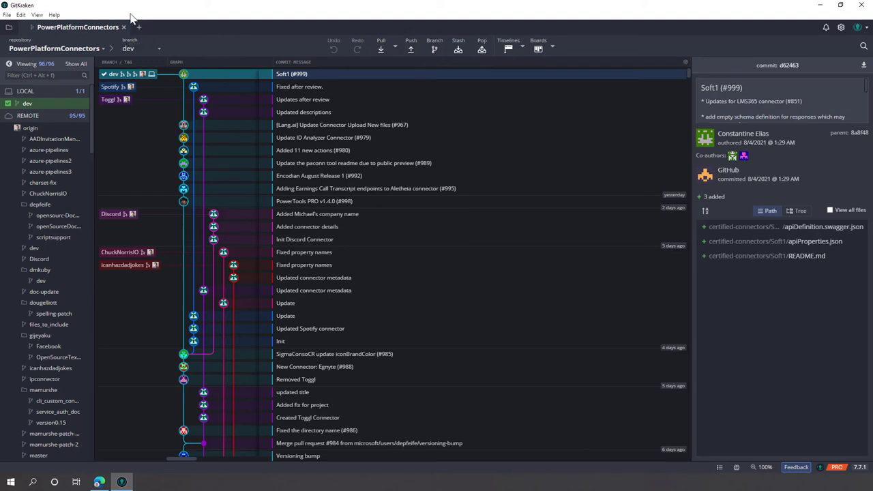
Create a local branch named GraphAPIMicrosoftSearch from the dev branch
{"action": "left_click", "coordinate": [436, 50]}
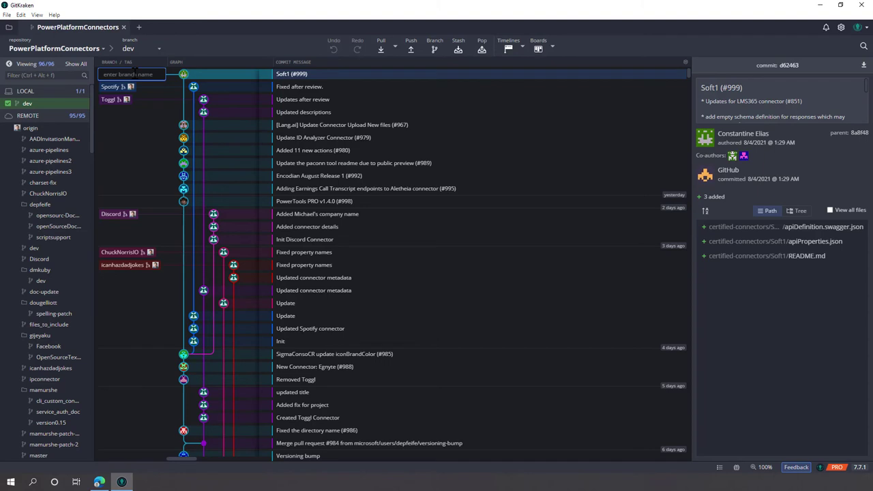
{"action": "type", "text": "G"}
{"action": "type", "text": "raphAPIMicrosoftSearch"}
{"action": "key", "text": "Return"}
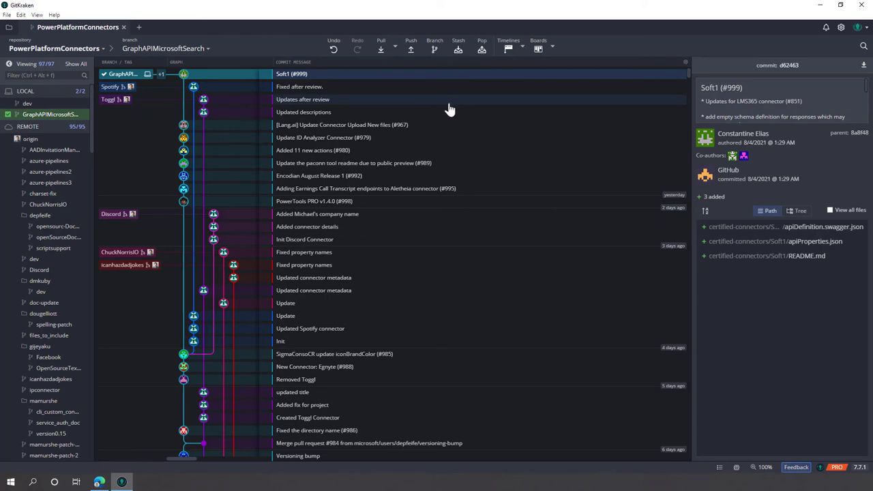
Switch to the browser, refresh the forked repository's GitHub page and examine its list of branches
{"action": "mouse_move", "coordinate": [103, 484]}
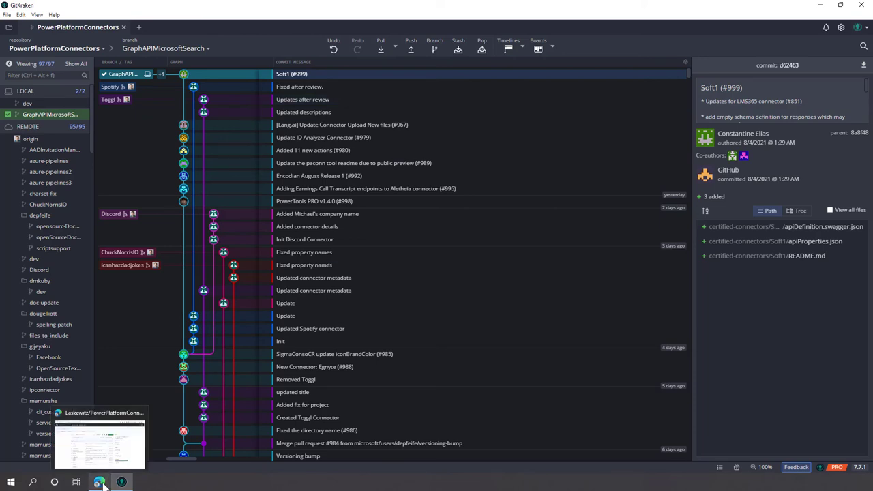
{"action": "left_click", "coordinate": [99, 444]}
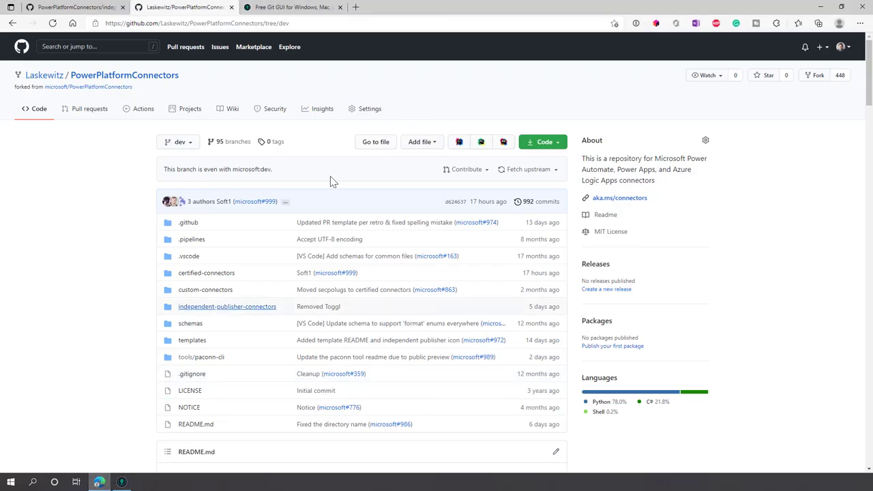
{"action": "left_click", "coordinate": [52, 23]}
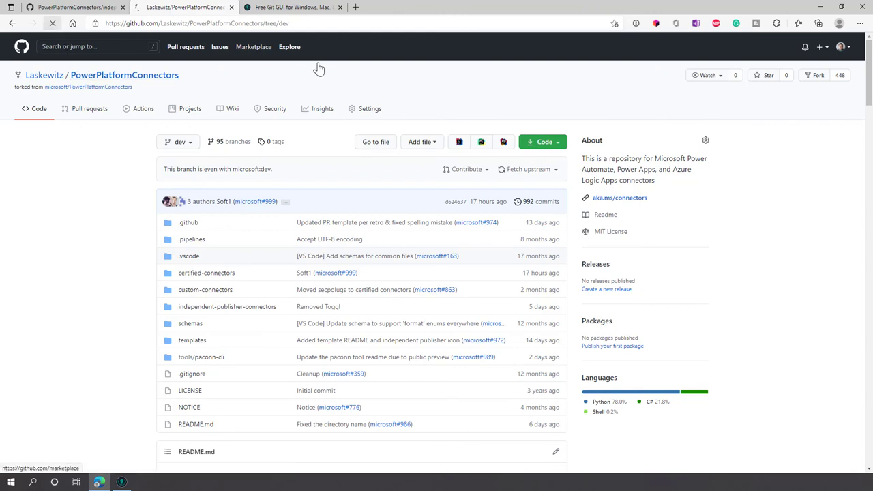
{"action": "left_click", "coordinate": [235, 144]}
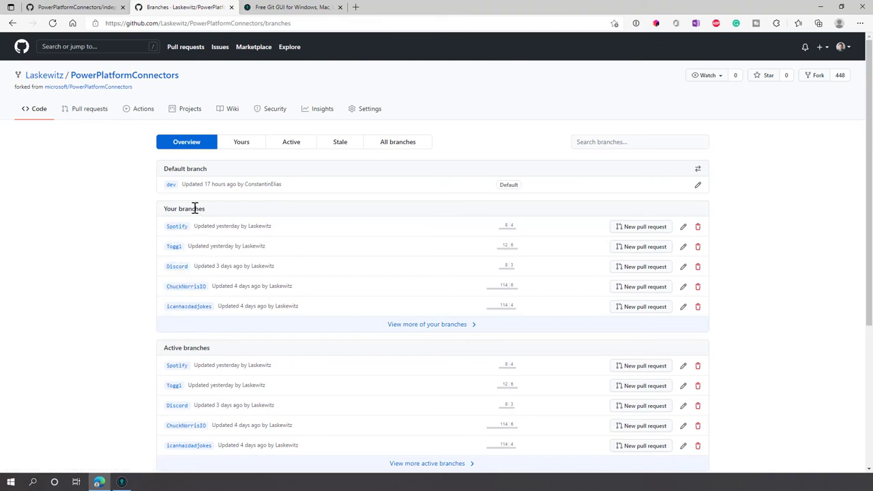
Return to GitKraken and push the GraphAPIMicrosoftSearch branch to the origin remote under the same name
{"action": "left_click", "coordinate": [121, 482]}
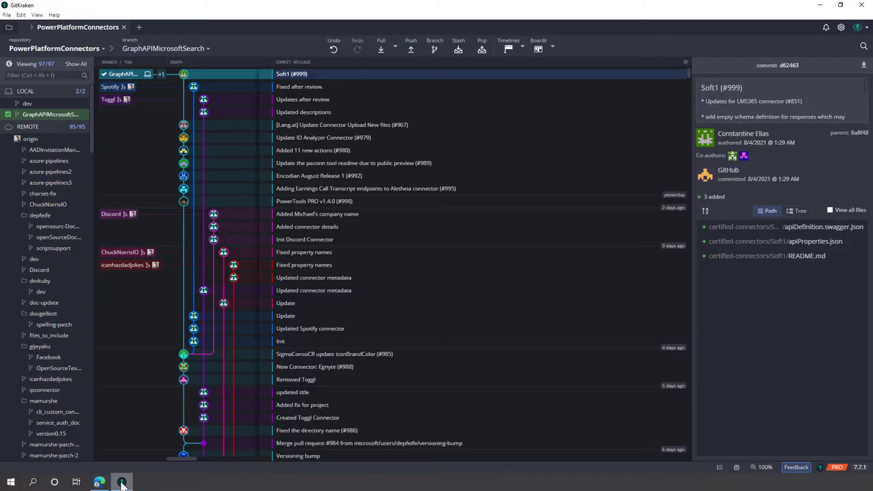
{"action": "left_click", "coordinate": [412, 52]}
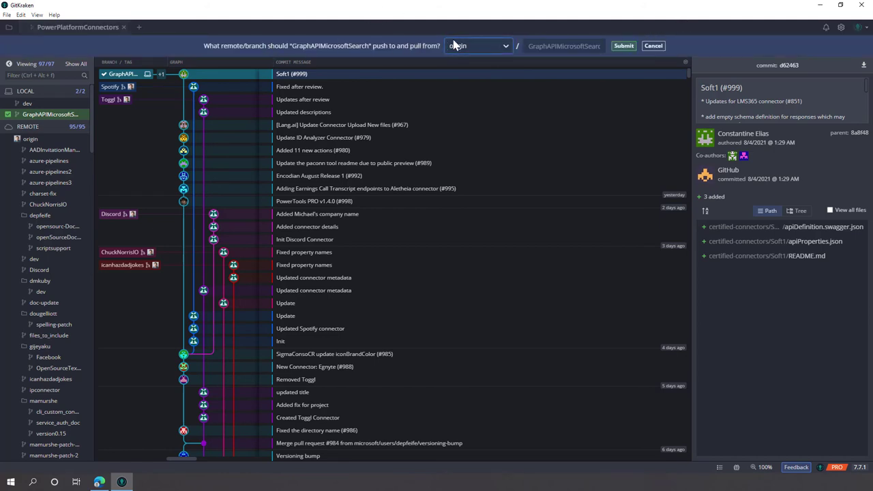
{"action": "left_click", "coordinate": [622, 46]}
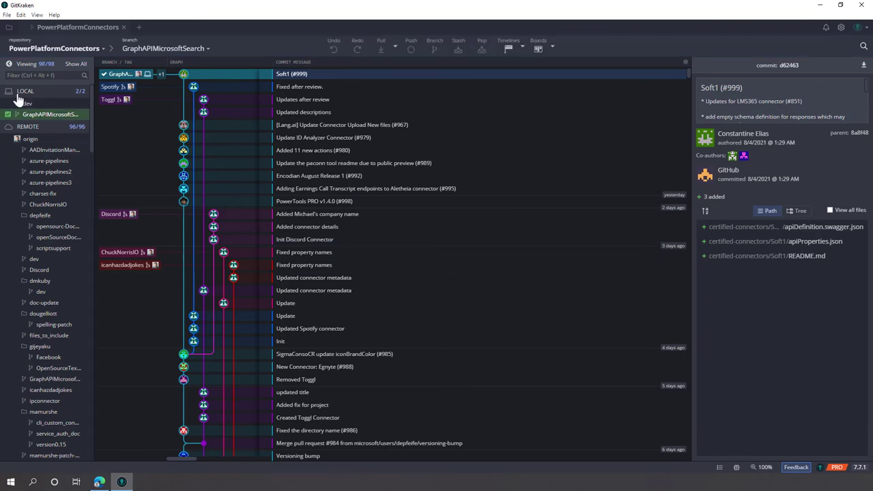
Refresh the fork's branches page in the browser, check it for the GraphAPIMicrosoftSearch branch and switch back to GitKraken
{"action": "left_click", "coordinate": [99, 481]}
{"action": "left_click", "coordinate": [52, 23]}
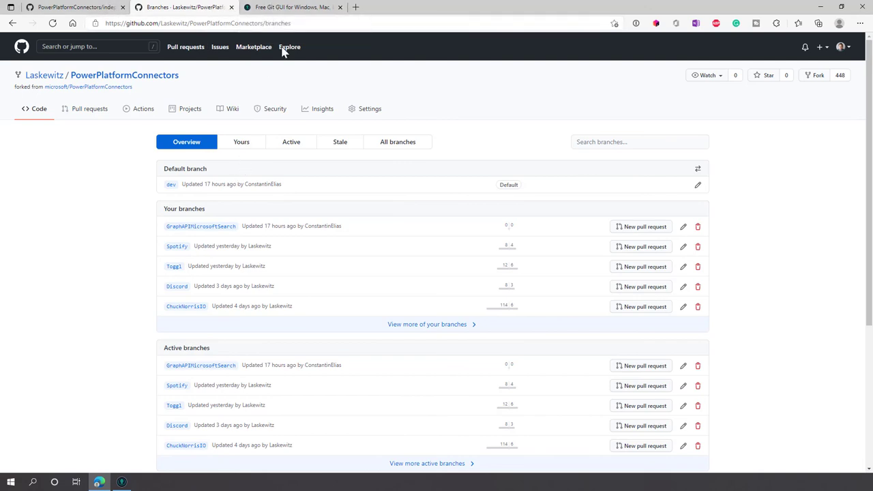
{"action": "left_click", "coordinate": [300, 13]}
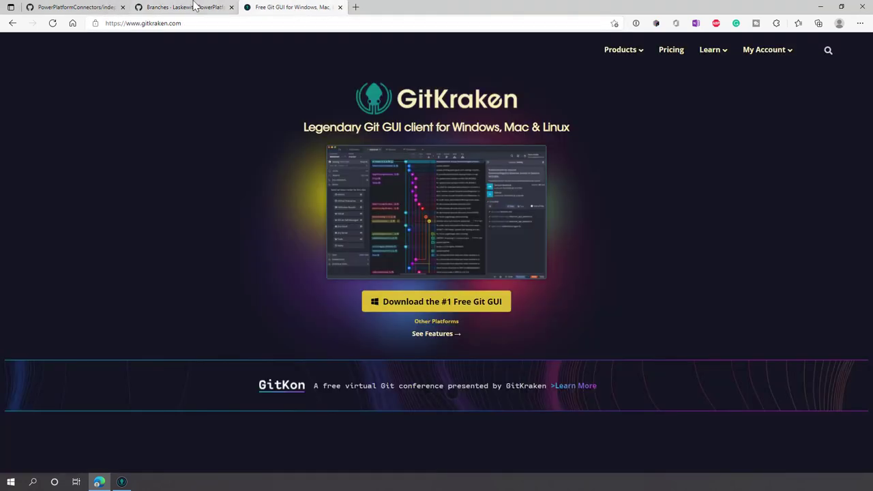
{"action": "left_click", "coordinate": [164, 13]}
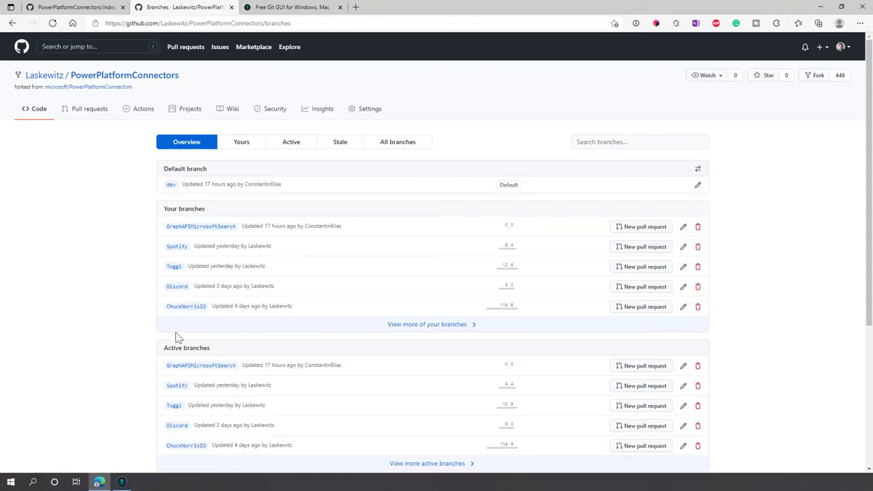
{"action": "left_click", "coordinate": [122, 482]}
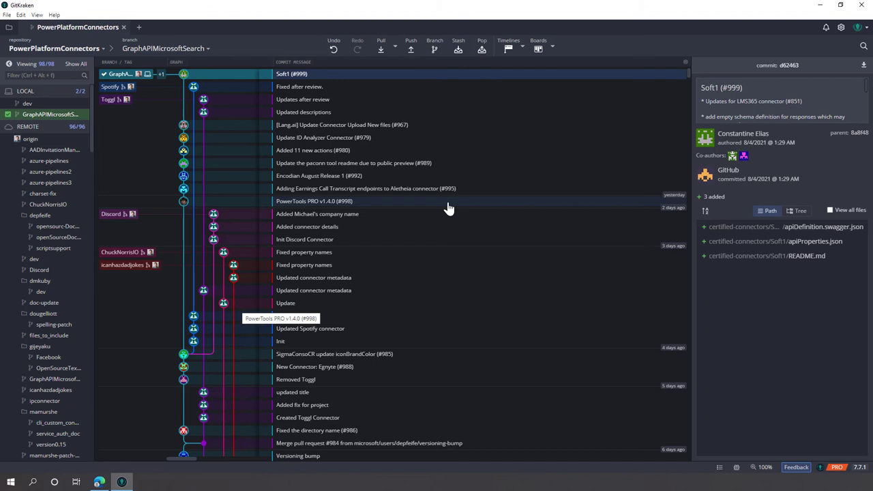